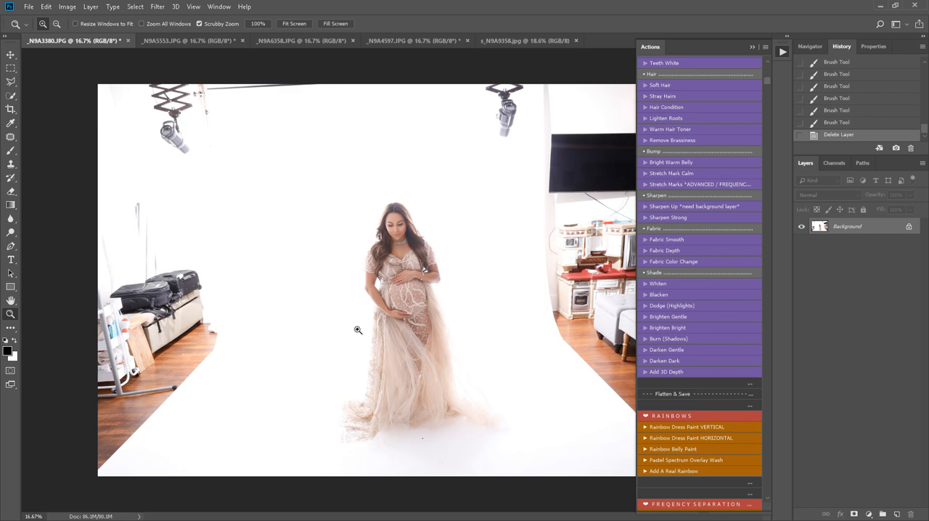
Step: Crop the photo to a portrait frame around the woman, leaving out the studio equipment, and flatten the image
left_click(412, 355)
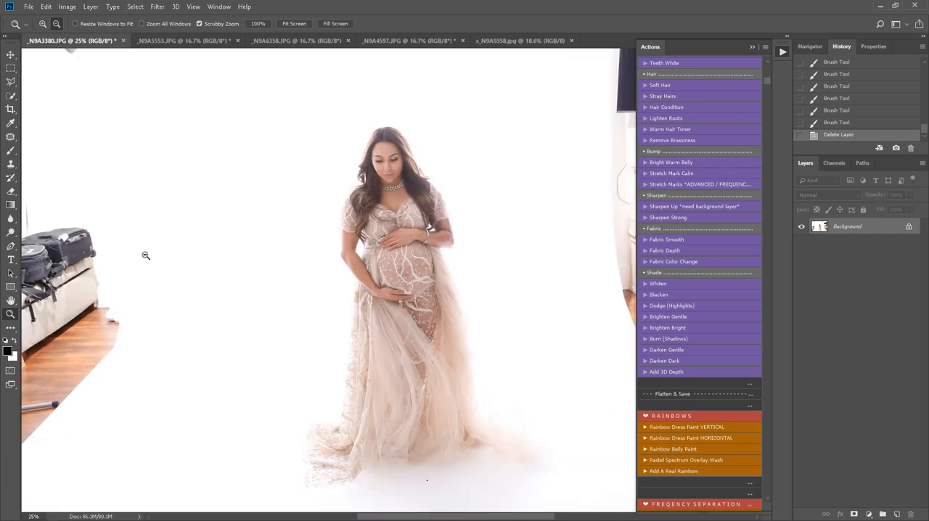
left_click(382, 393, "alt")
key("h")
left_click_drag(439, 232, 385, 313)
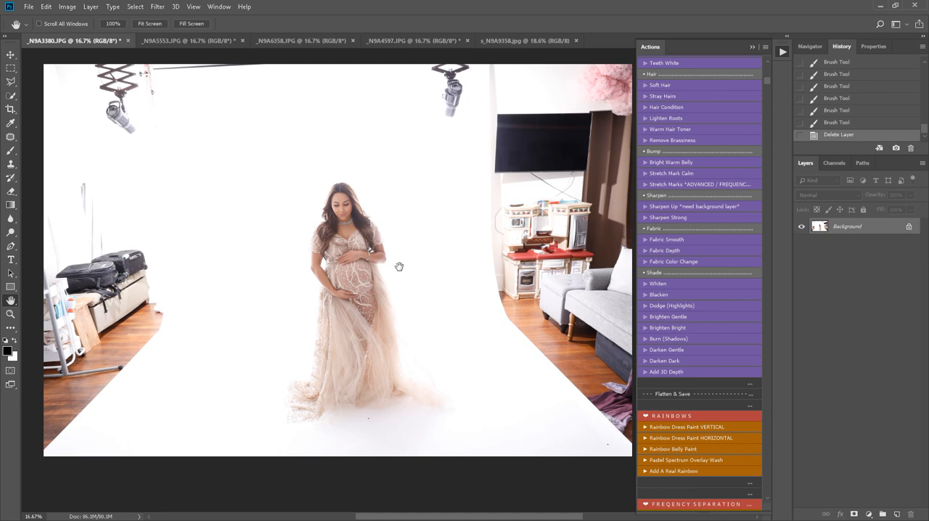
key("c")
left_click_drag(42, 264, 145, 263)
left_click_drag(540, 258, 464, 263)
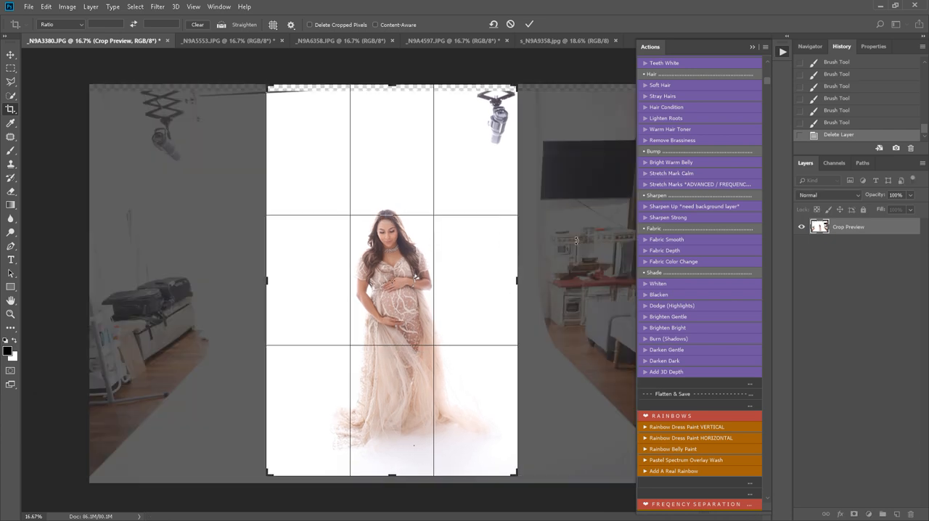
left_click_drag(519, 247, 576, 259)
left_click_drag(394, 88, 393, 120)
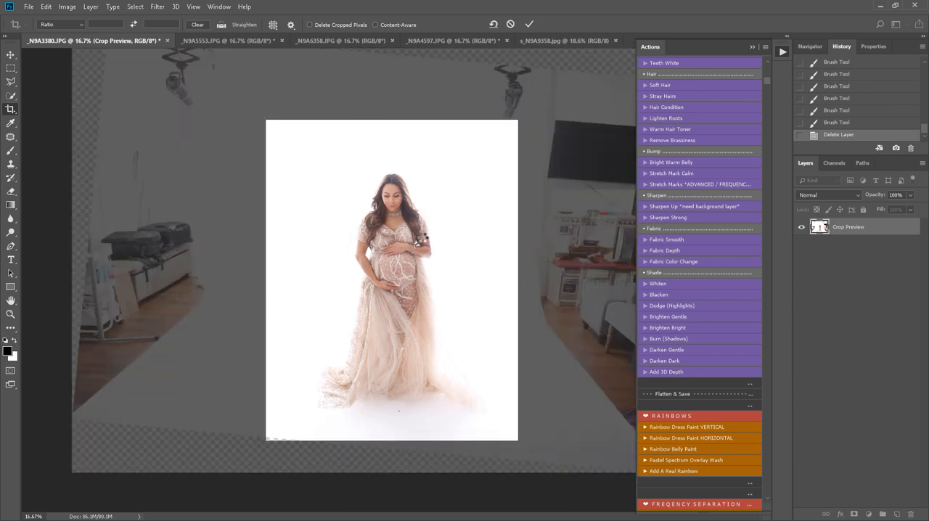
key("Return")
right_click(899, 235)
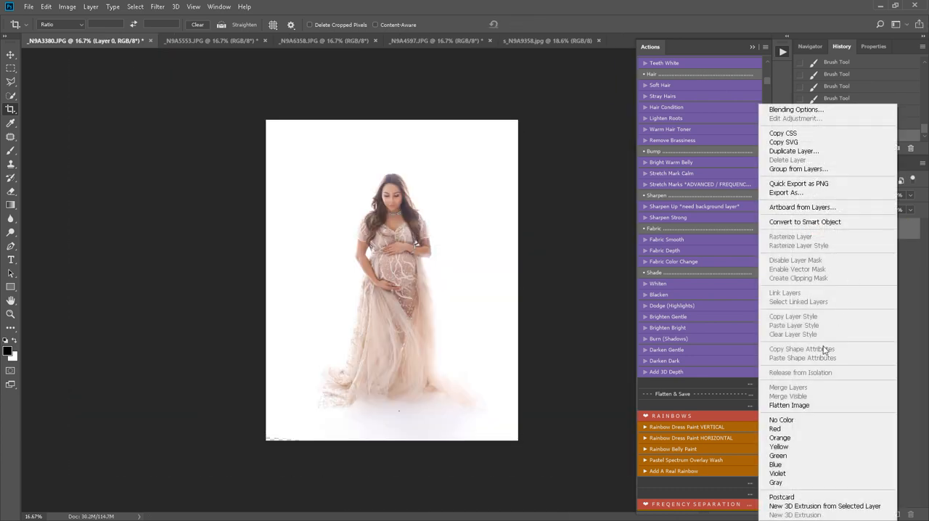
left_click(821, 406)
Step: Run the High Key - De-Haze action on the cropped photo and flatten the result
scroll(743, 298, "up", 6)
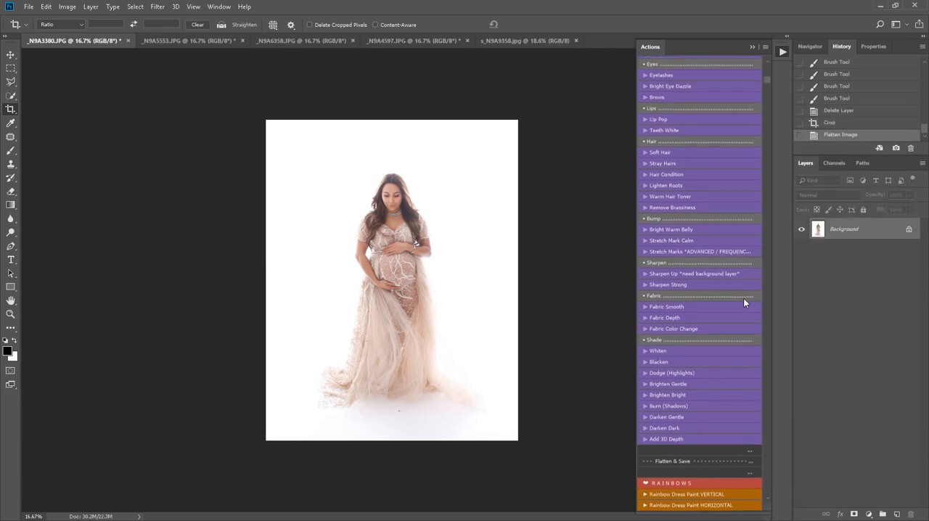
scroll(730, 276, "up", 5)
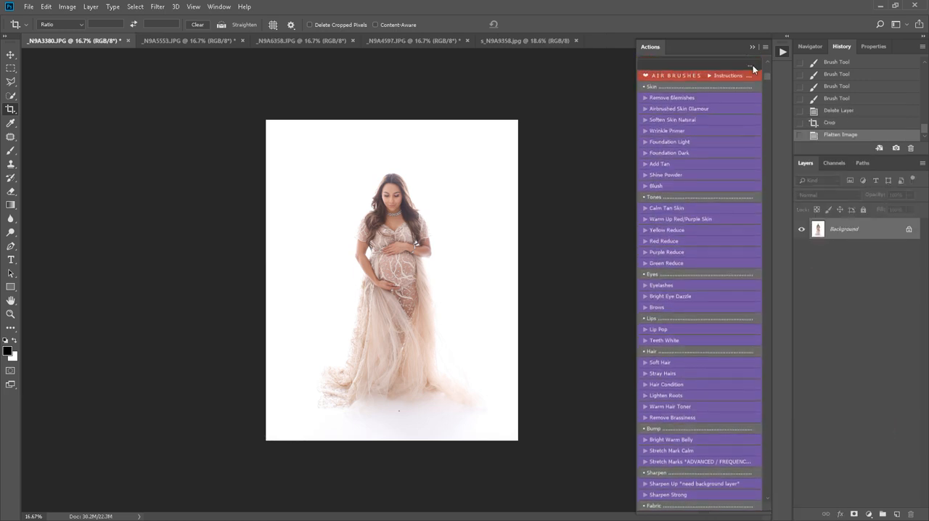
left_click_drag(768, 79, 770, 67)
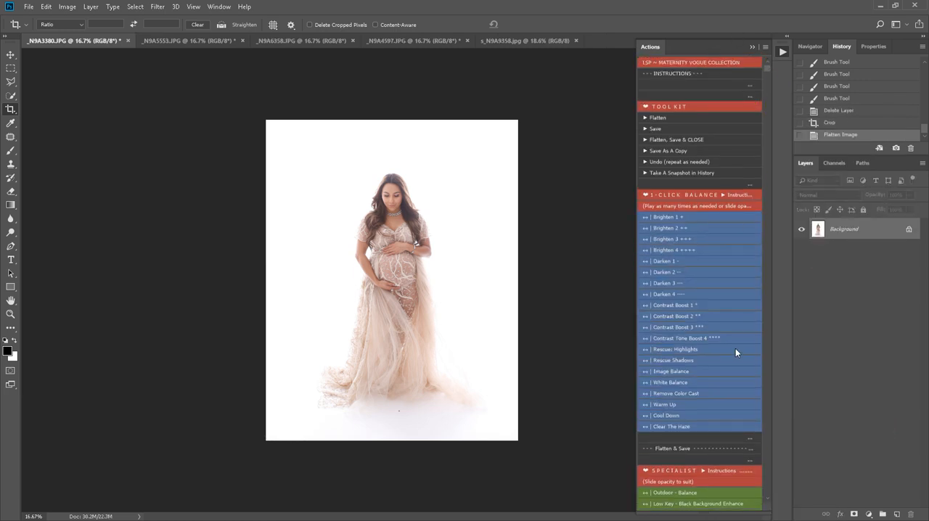
scroll(695, 367, "down", 8)
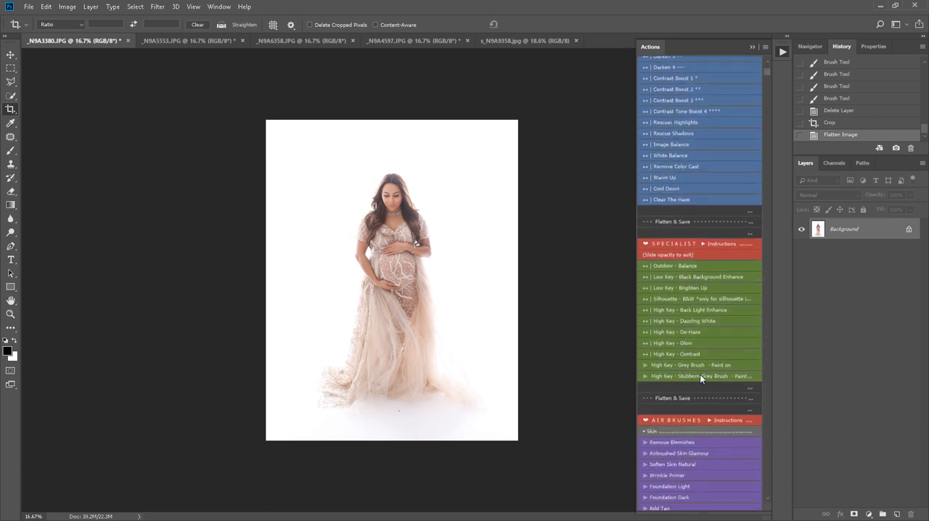
scroll(695, 380, "down", 4)
scroll(694, 380, "up", 2)
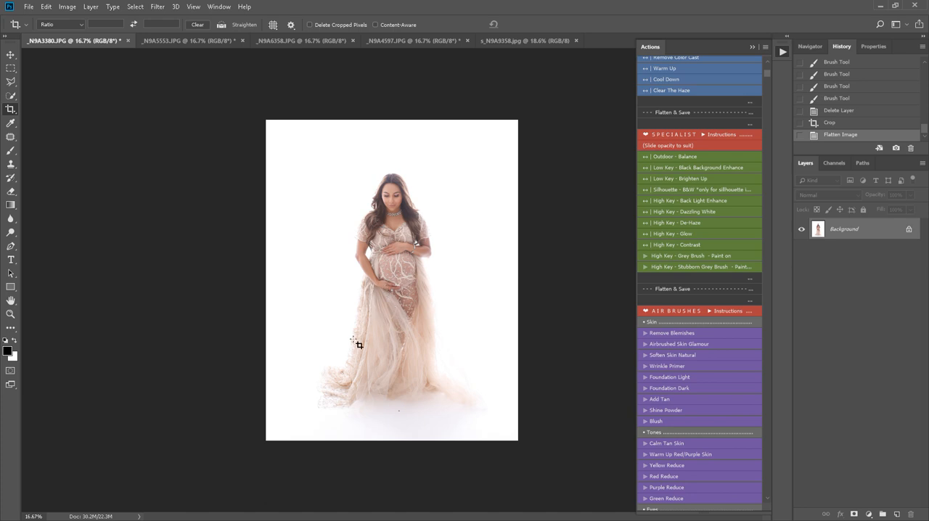
key("b")
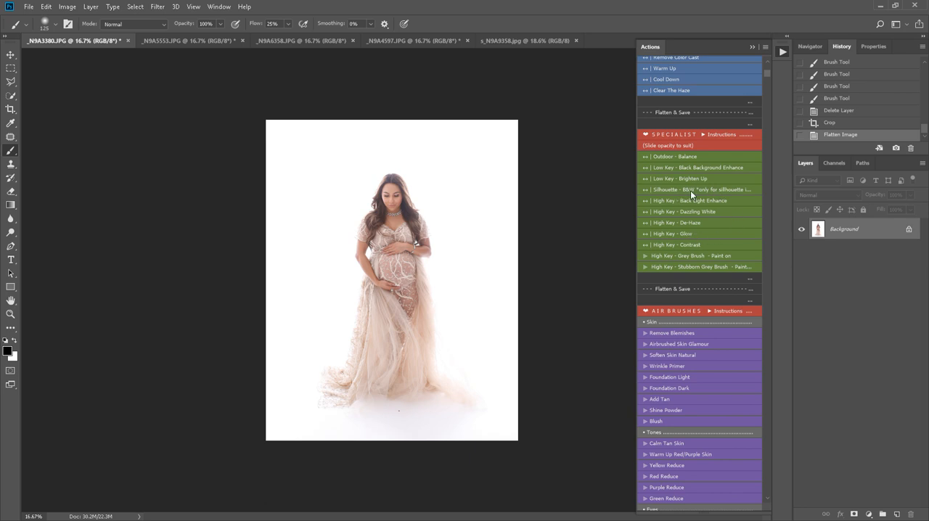
left_click(693, 225)
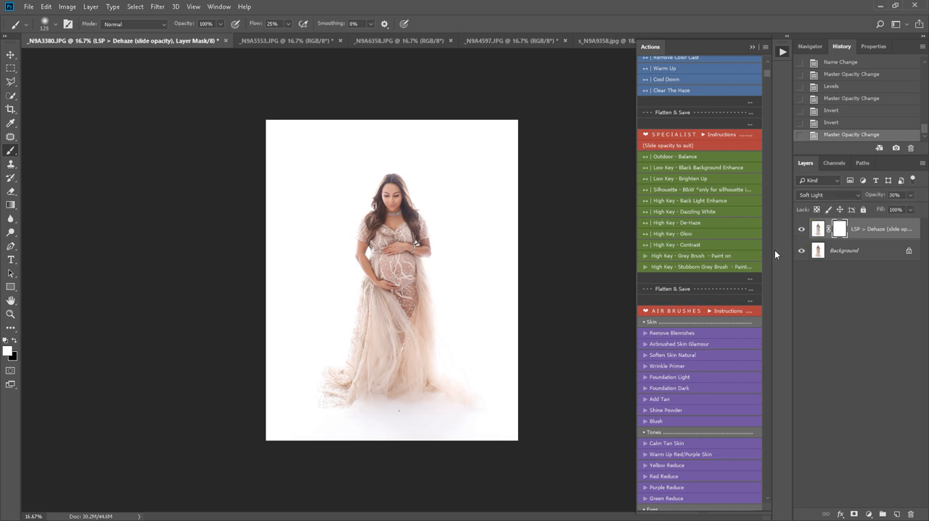
right_click(863, 252)
left_click(857, 352)
Step: Run the Rainbow Dress Paint VERTICAL action and scale the rainbow to about 104% width and 73% height, covering the dress below the chin
scroll(698, 362, "down", 3)
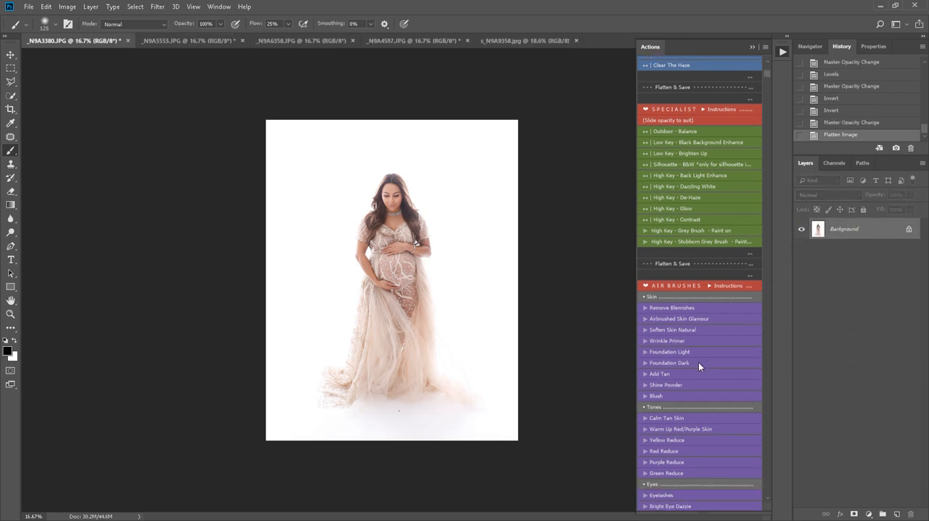
scroll(698, 362, "down", 8)
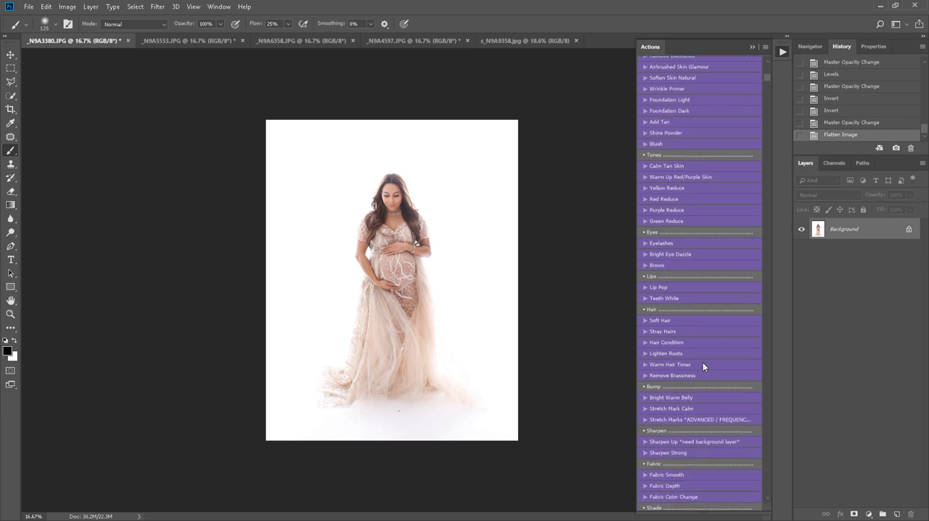
scroll(704, 366, "down", 6)
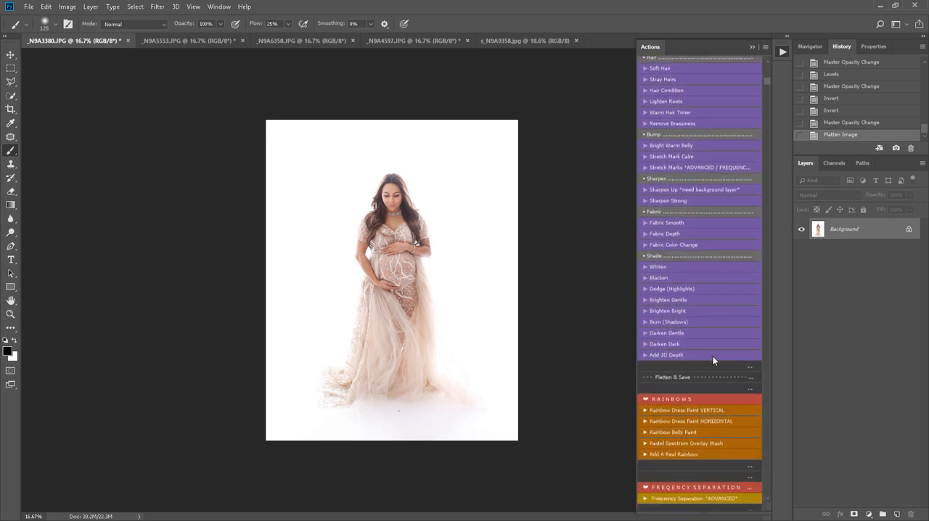
scroll(717, 354, "down", 2)
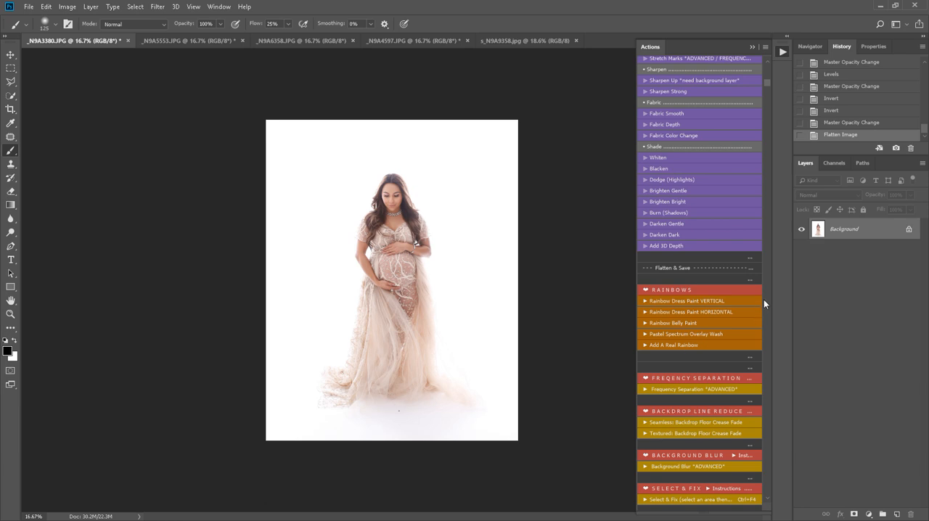
left_click(731, 305)
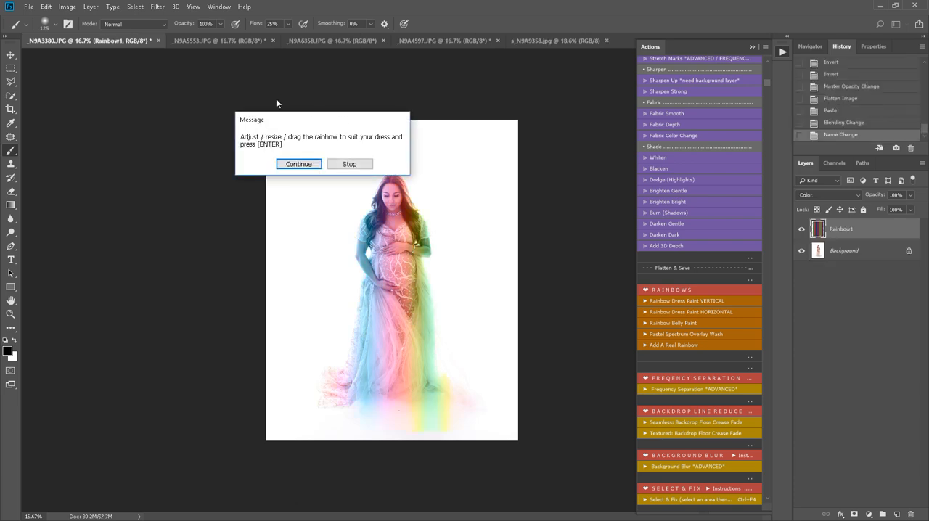
left_click_drag(273, 125, 351, 141)
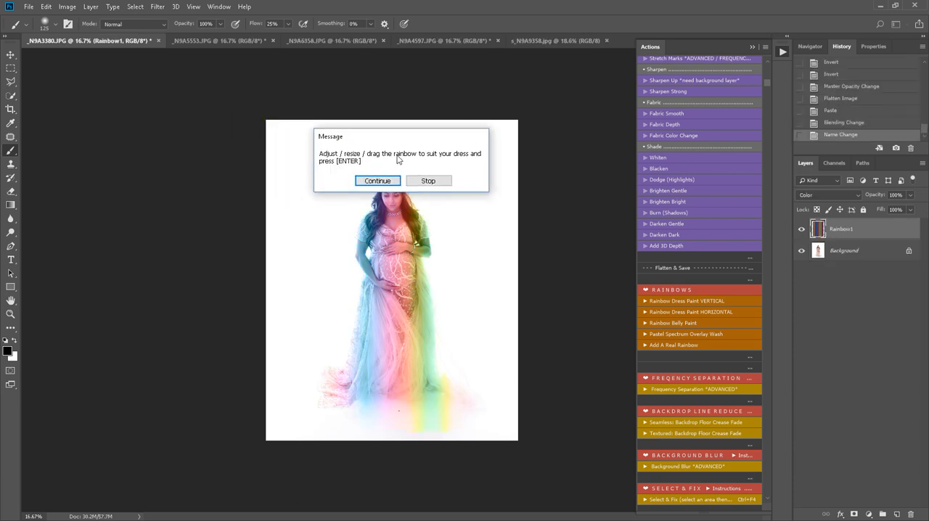
left_click(377, 181)
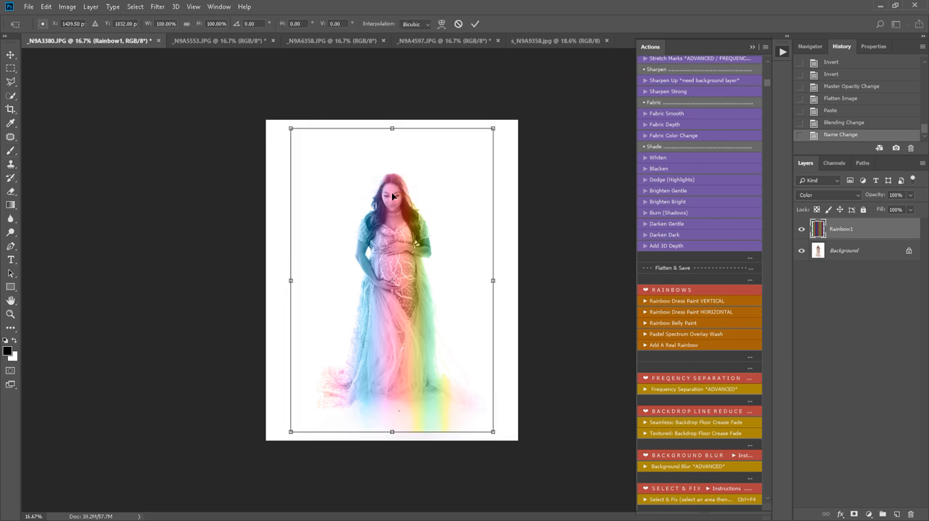
left_click_drag(493, 128, 483, 207)
left_click_drag(484, 433, 502, 428)
Step: Warp the rainbow so its bands curve in at the waist and flare out with the skirt and train, and apply the transform
right_click(385, 334)
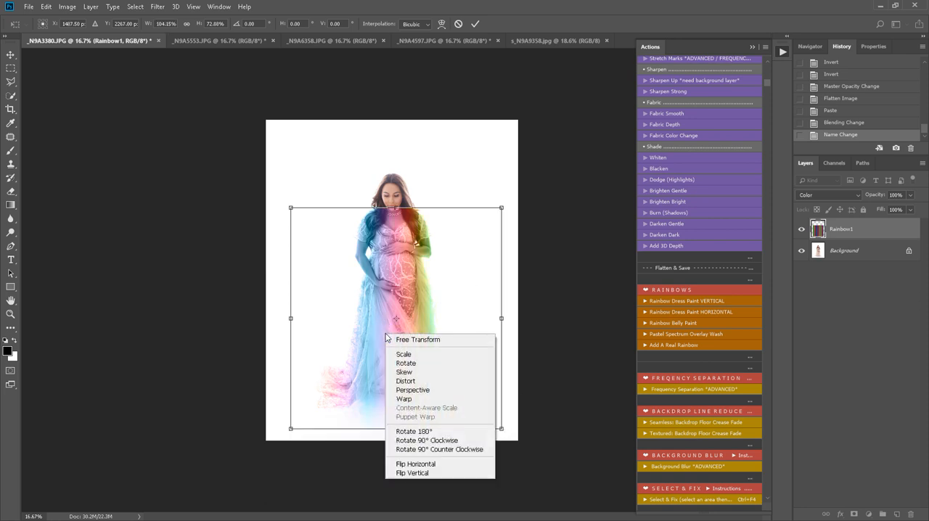
left_click(427, 401)
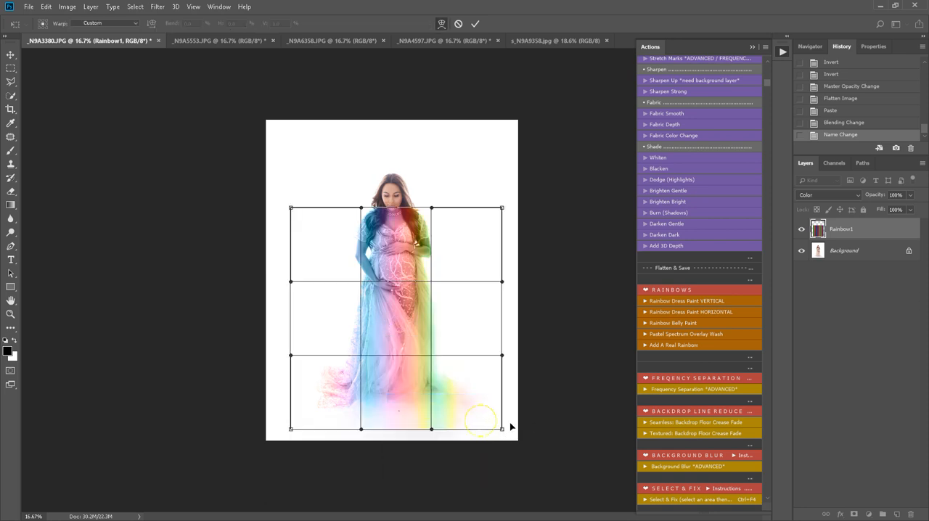
left_click_drag(510, 427, 524, 423)
left_click_drag(481, 321, 456, 323)
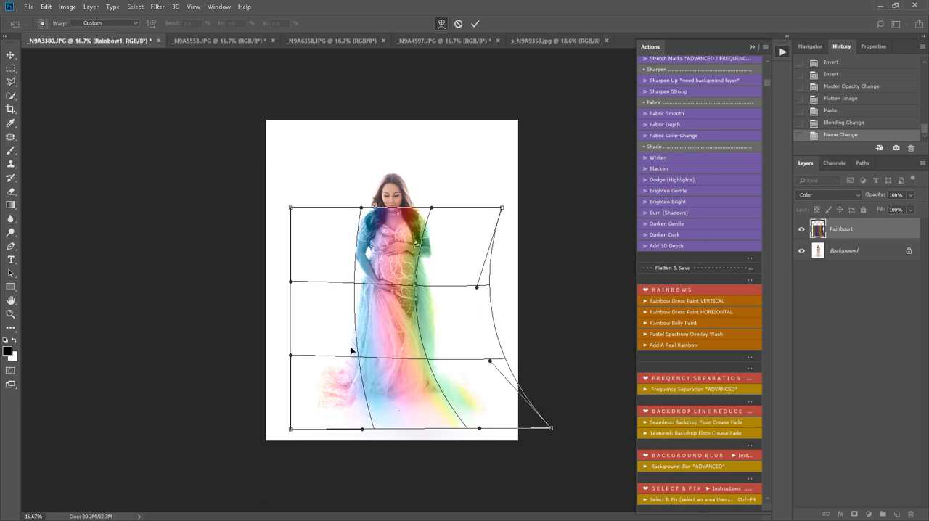
left_click_drag(352, 352, 370, 349)
left_click_drag(315, 407, 299, 387)
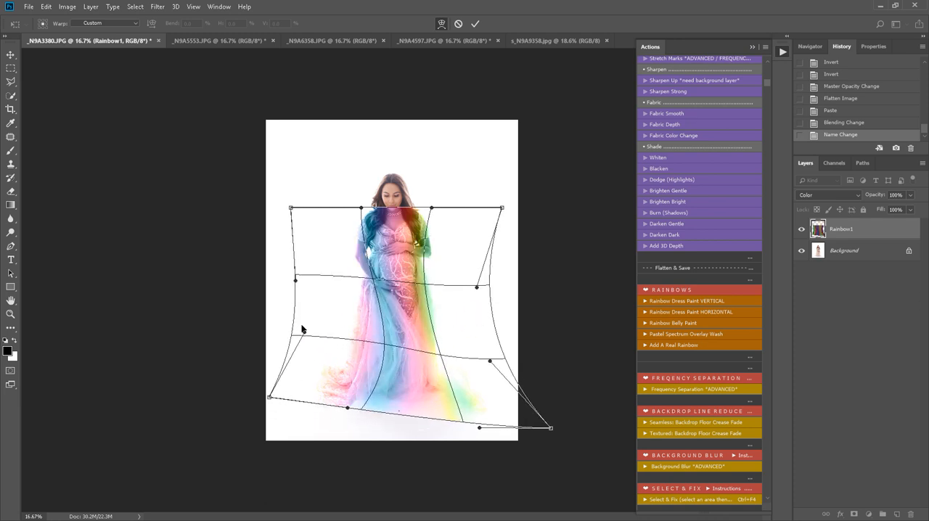
left_click_drag(303, 329, 325, 336)
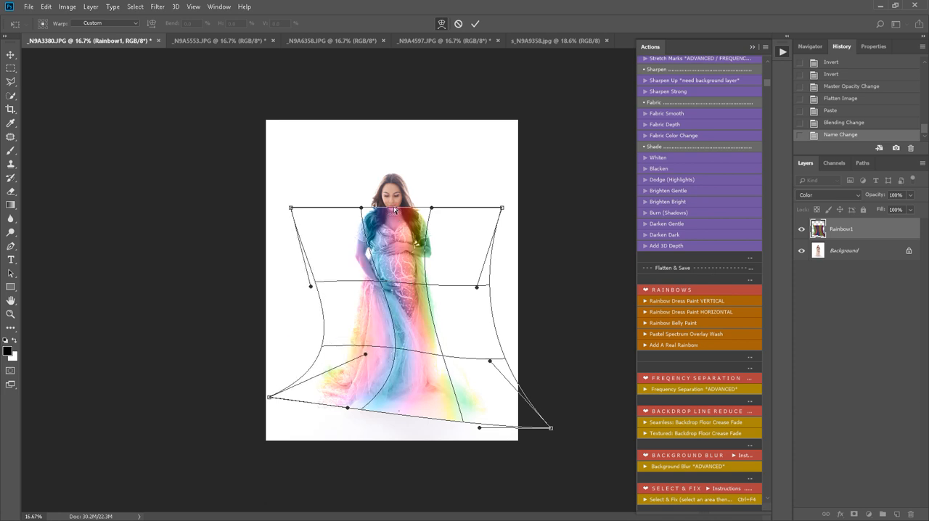
key("b")
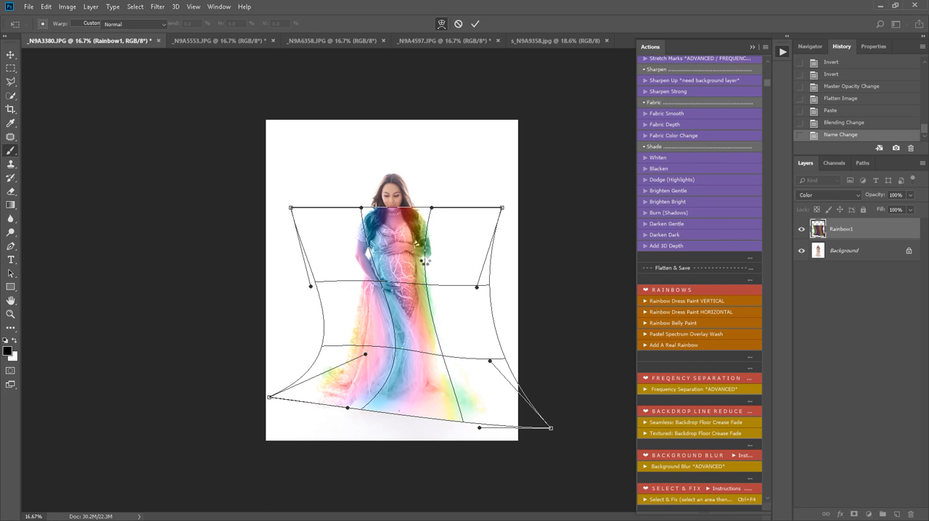
key("Return")
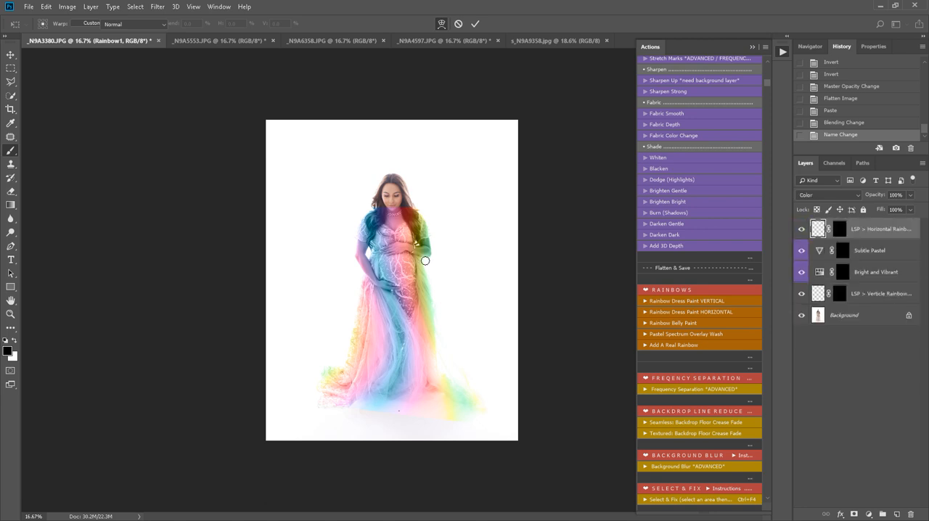
Step: Paint white on the Vertical Rainbow Dress layer mask over the skirt, bodice and both sleeves to bring in the rainbow colors
left_click(485, 224)
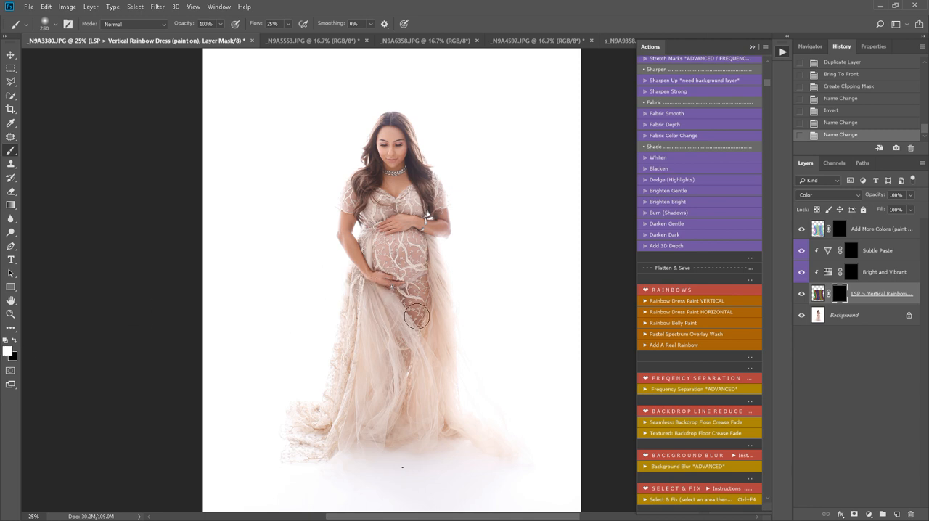
mouse_move(430, 254)
left_mouse_down()
mouse_move(447, 311)
mouse_move(440, 262)
mouse_move(452, 392)
mouse_move(442, 337)
mouse_move(502, 446)
mouse_move(448, 399)
mouse_move(514, 453)
mouse_move(419, 439)
mouse_move(367, 454)
mouse_move(327, 433)
mouse_move(314, 451)
mouse_move(296, 418)
mouse_move(290, 452)
mouse_move(324, 424)
mouse_move(350, 370)
mouse_move(359, 324)
mouse_move(342, 313)
mouse_move(333, 339)
mouse_move(344, 328)
mouse_move(350, 277)
mouse_move(410, 331)
mouse_move(397, 312)
mouse_move(435, 411)
mouse_move(393, 344)
mouse_move(367, 344)
mouse_move(376, 371)
mouse_move(371, 363)
mouse_move(425, 294)
mouse_move(383, 307)
mouse_move(400, 315)
mouse_move(419, 302)
mouse_move(416, 320)
mouse_move(421, 277)
mouse_move(418, 309)
mouse_move(427, 317)
mouse_move(423, 252)
mouse_move(432, 254)
mouse_move(394, 242)
mouse_move(416, 247)
mouse_move(379, 250)
mouse_move(367, 233)
mouse_move(381, 267)
mouse_move(367, 251)
mouse_move(418, 273)
mouse_move(413, 263)
mouse_move(410, 352)
mouse_move(423, 414)
mouse_move(402, 443)
mouse_move(366, 452)
mouse_move(356, 466)
mouse_move(360, 453)
mouse_move(295, 449)
mouse_move(304, 410)
mouse_move(339, 349)
mouse_move(358, 321)
left_mouse_up()
left_click_drag(371, 227, 366, 221)
mouse_move(367, 219)
left_mouse_down()
mouse_move(403, 207)
mouse_move(414, 198)
mouse_move(418, 206)
mouse_move(433, 178)
mouse_move(440, 203)
left_mouse_up()
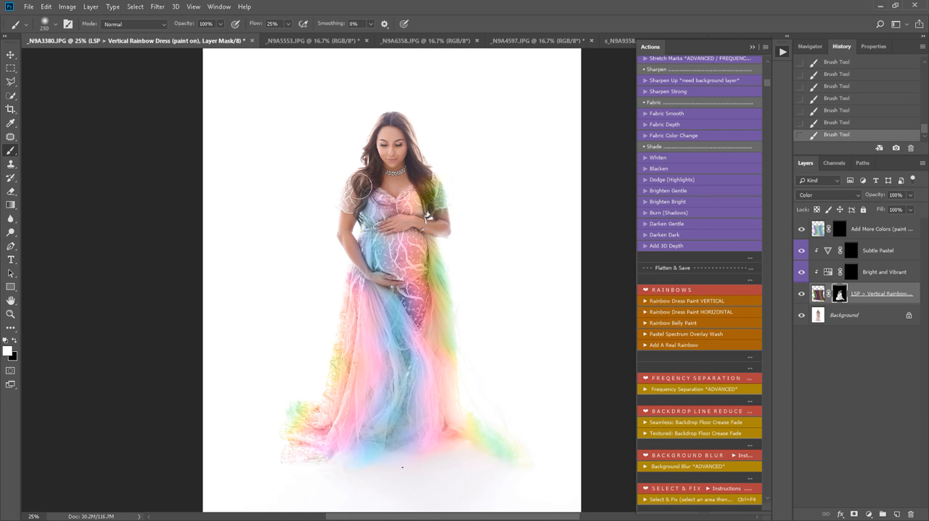
mouse_move(361, 186)
left_mouse_down()
mouse_move(349, 190)
mouse_move(350, 206)
mouse_move(351, 186)
left_mouse_up()
Step: Paint black on the rainbow layer mask with a size 90 brush to remove the color from the hair over both shoulders
left_click(13, 340)
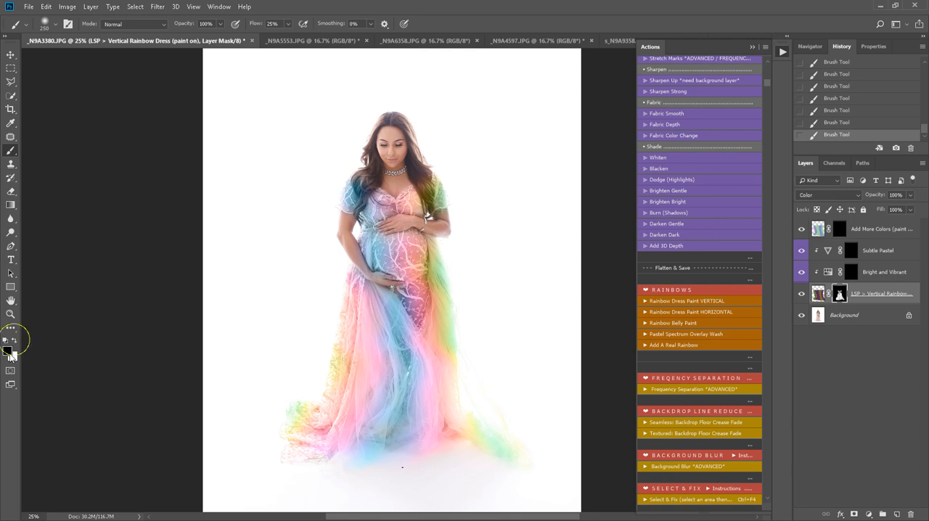
left_click(11, 354)
left_click(291, 101)
key("z")
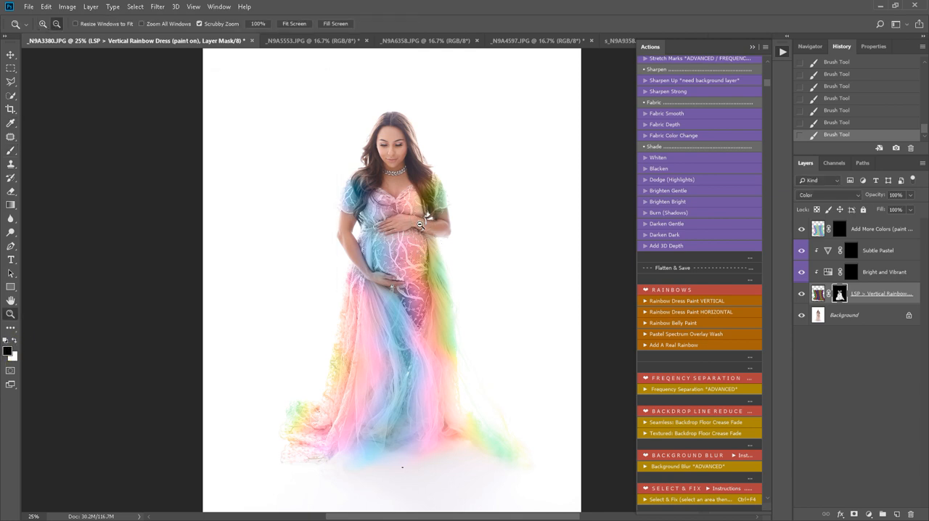
left_click(367, 180)
key("b")
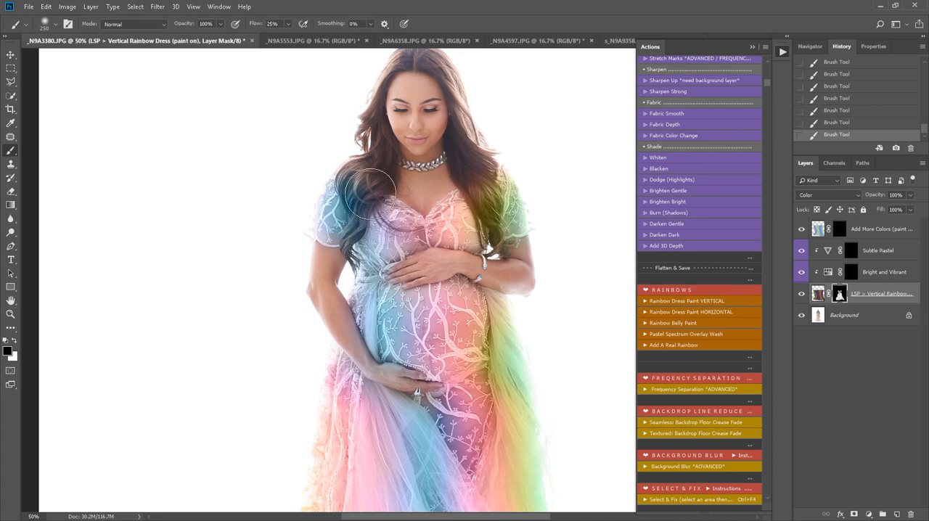
key("bracketleft")
key("bracketleft")
key("bracketleft")
key("bracketleft")
key("bracketleft")
key("bracketleft")
left_click_drag(349, 183, 350, 191)
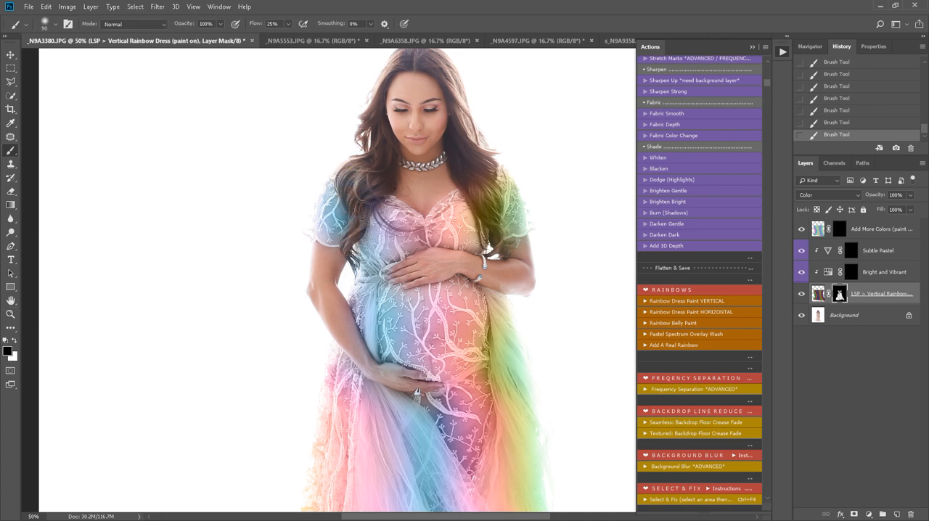
mouse_move(478, 180)
left_mouse_down()
mouse_move(482, 168)
mouse_move(482, 179)
left_mouse_up()
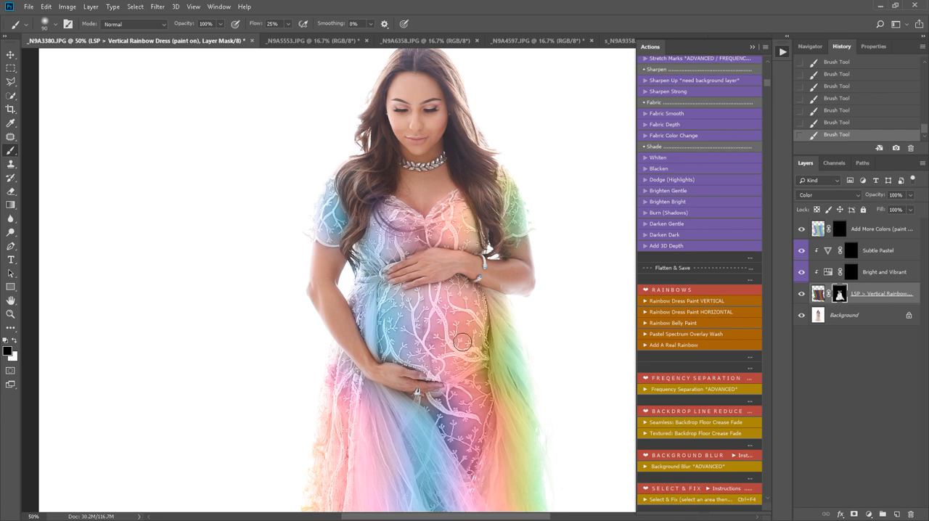
Step: Paint white on the Add More Colors layer mask over the bodice and both sleeves with a size 125 brush at 25% flow
key("z")
left_click(451, 387, "alt")
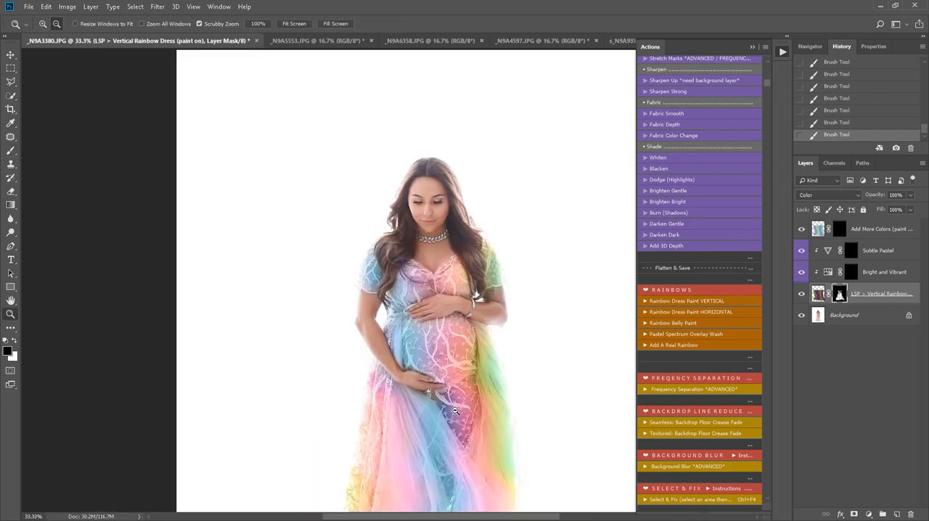
left_click(456, 400, "alt")
left_click_drag(462, 414, 412, 318)
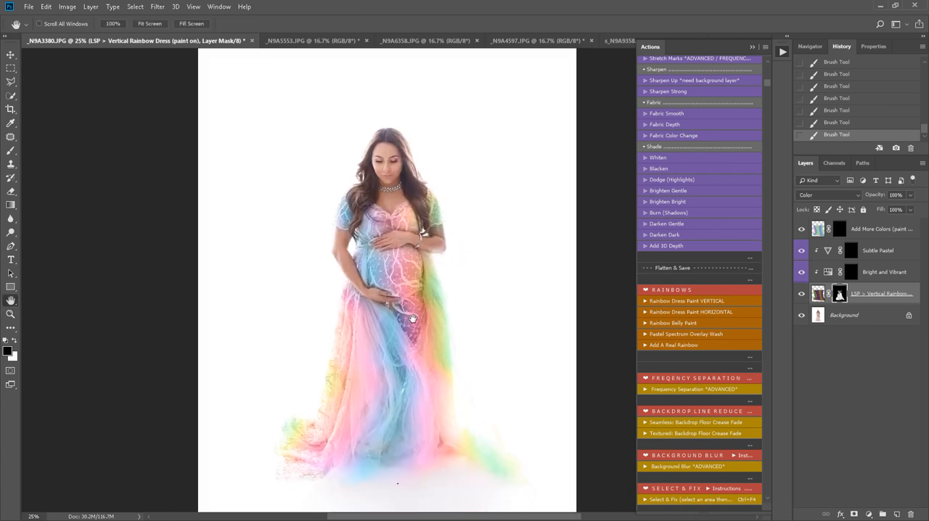
left_click(844, 231)
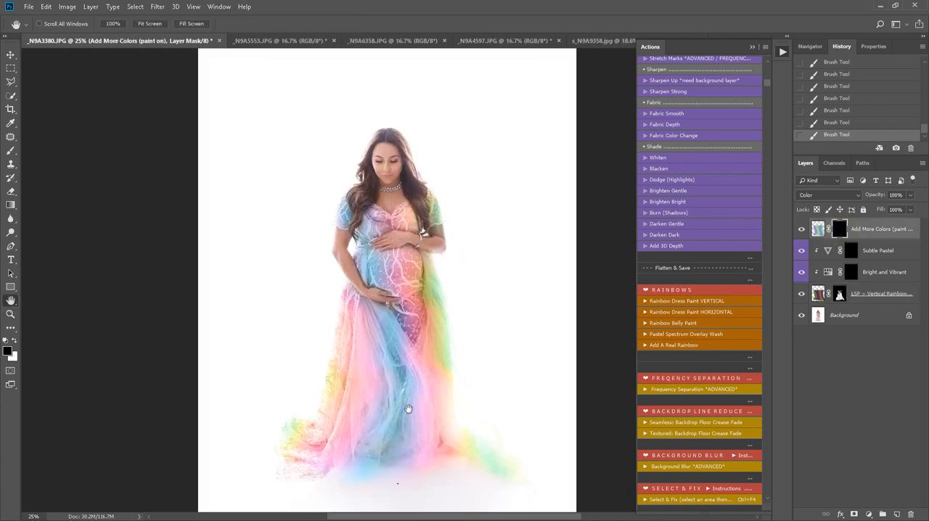
key("b")
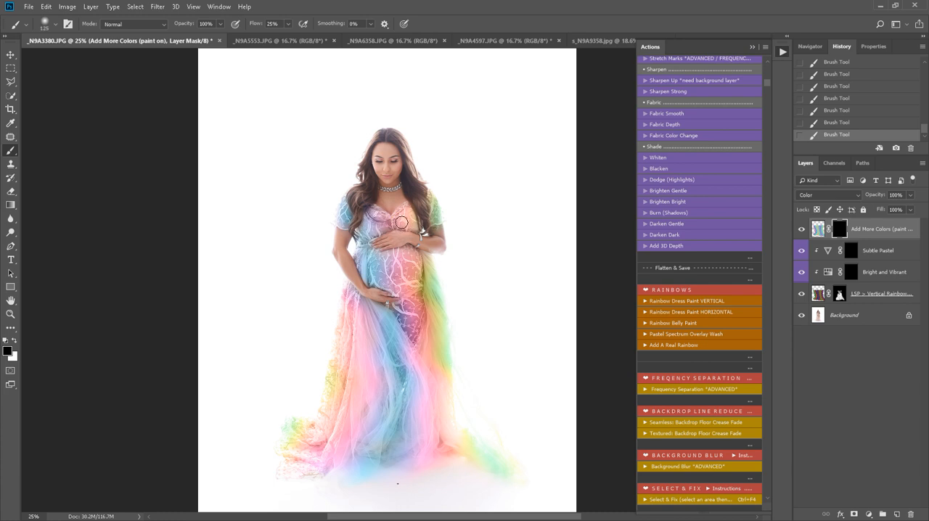
key("x")
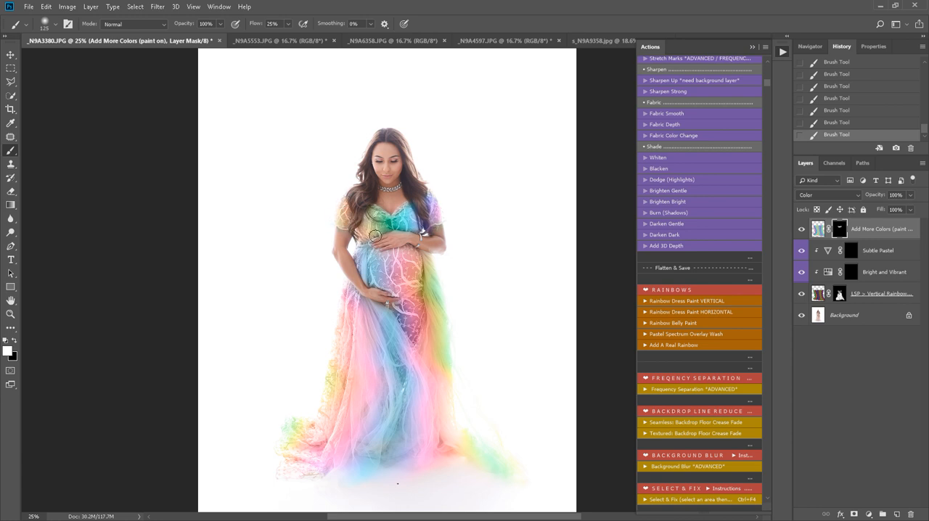
key("x")
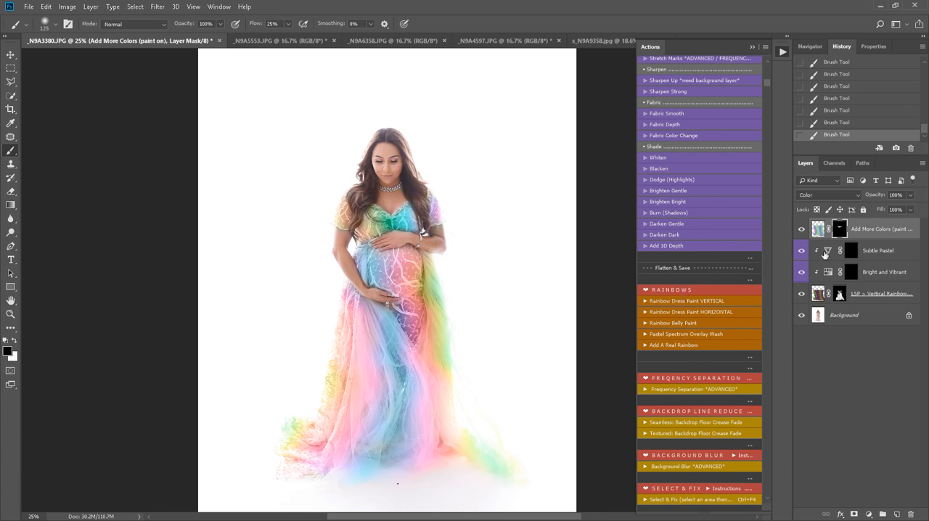
Step: Hide and show all four layers above the Background twice to compare the original dress with the rainbow version
left_click_drag(801, 295, 801, 229)
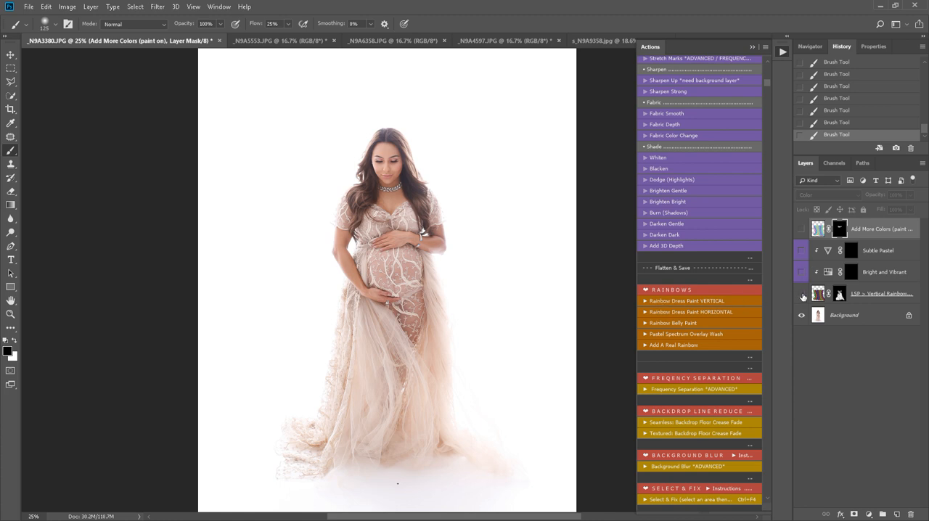
left_click_drag(801, 294, 803, 231)
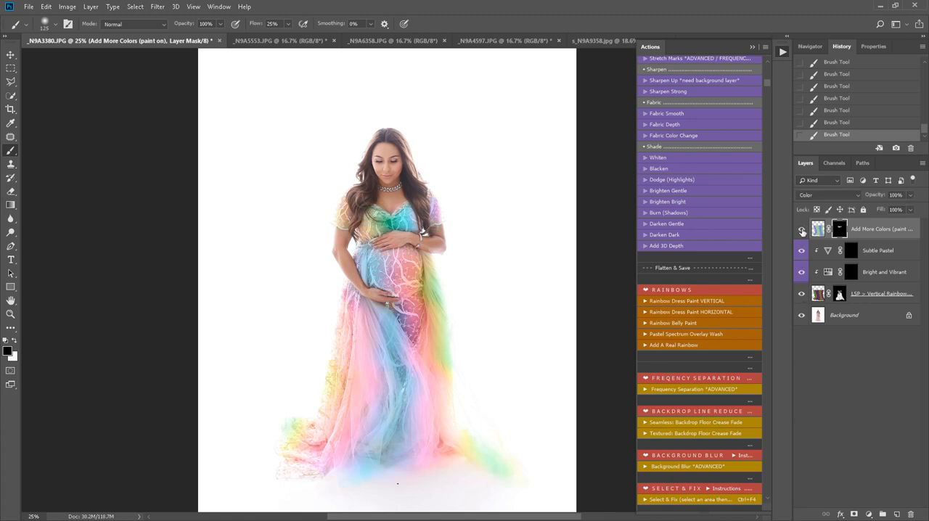
left_click_drag(802, 295, 813, 218)
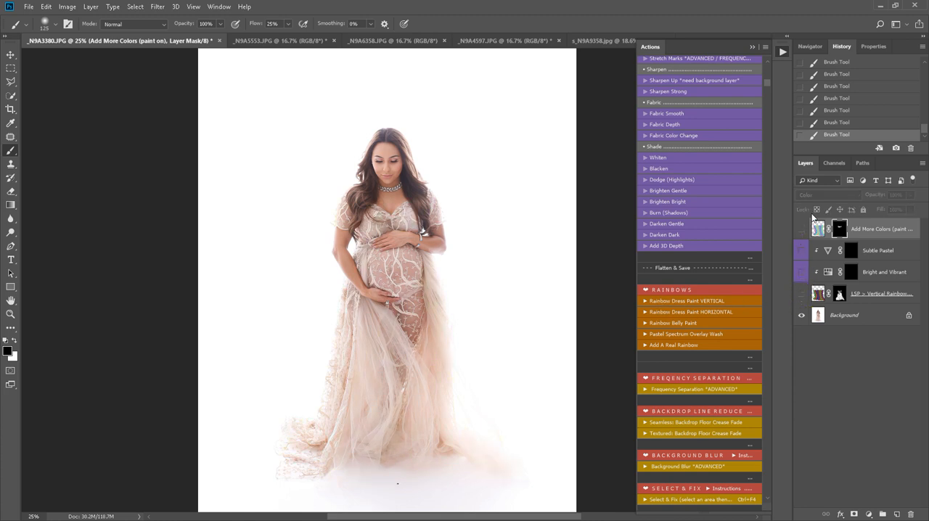
left_click_drag(803, 288, 801, 229)
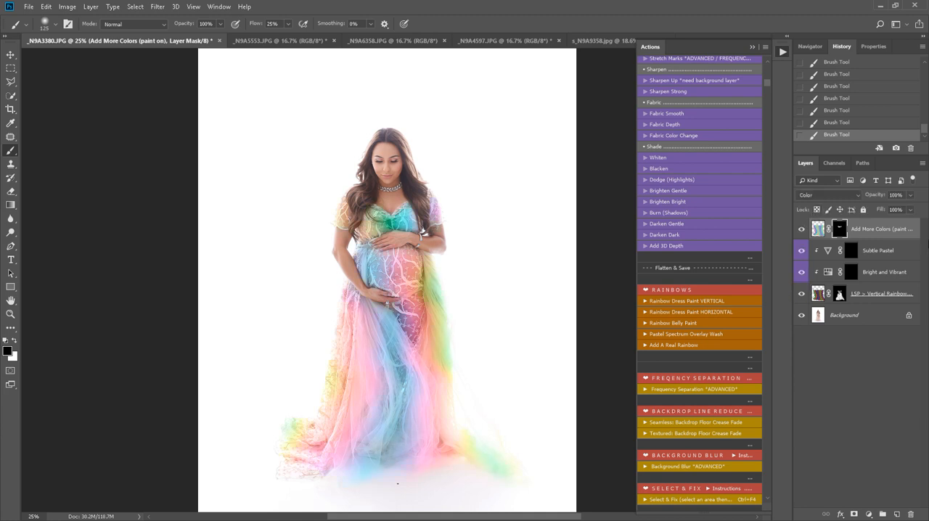